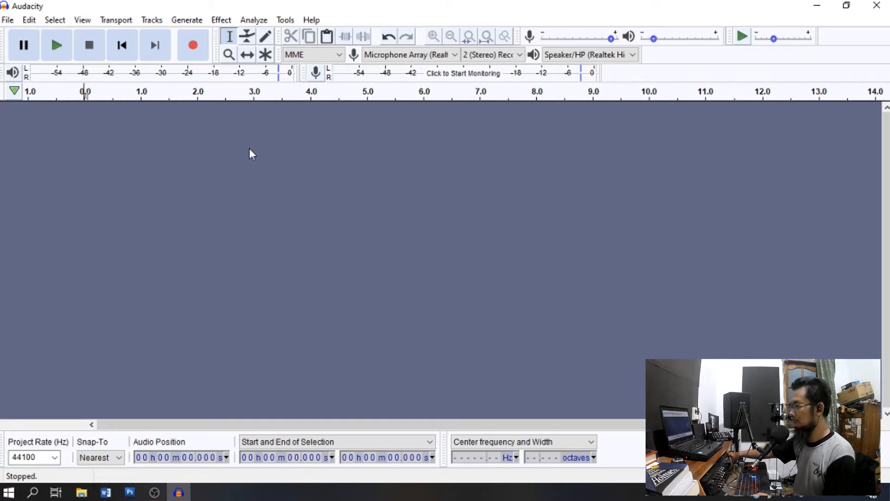
Step: Monitor the microphone level, then record a stereo voice clip about 5.4 seconds long and play it back
click(407, 74)
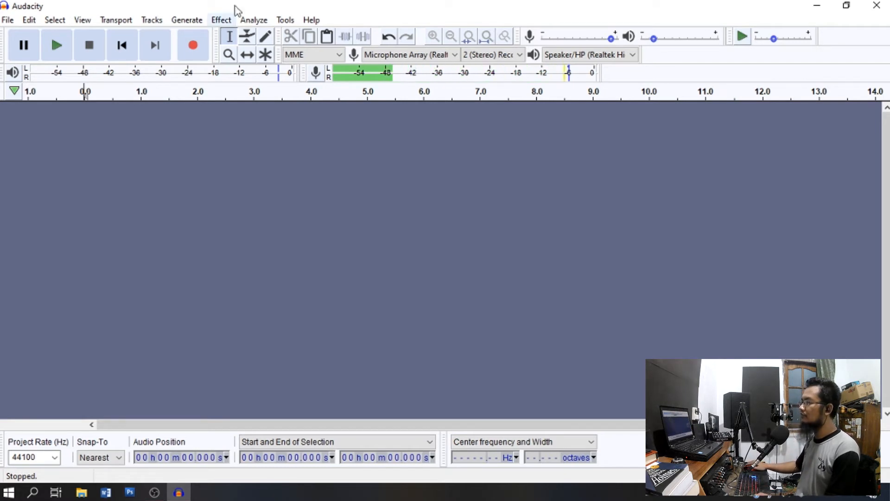
click(196, 56)
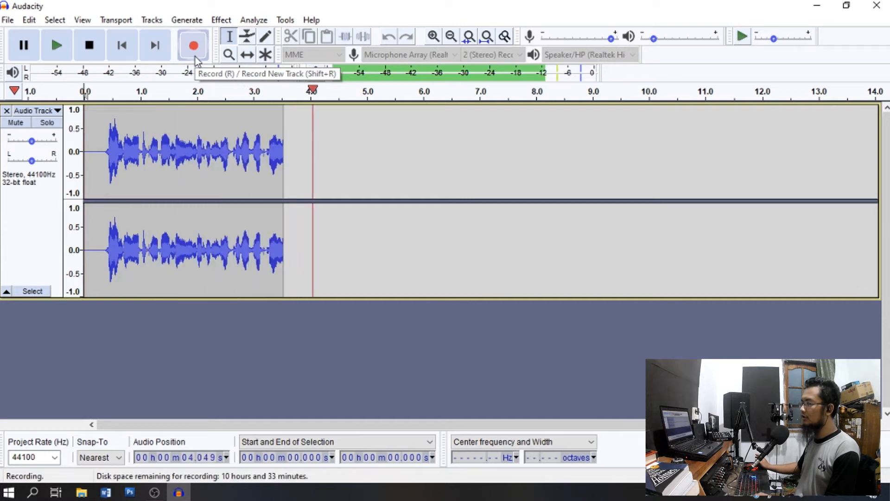
key(space)
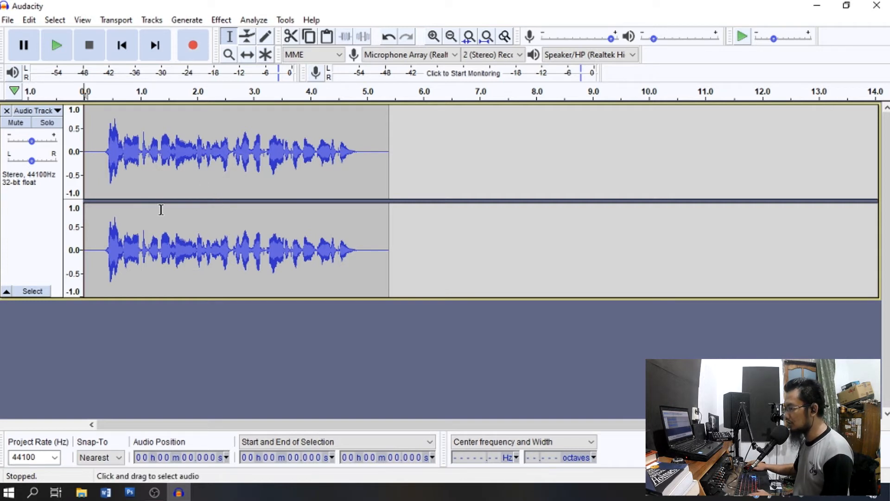
key(space)
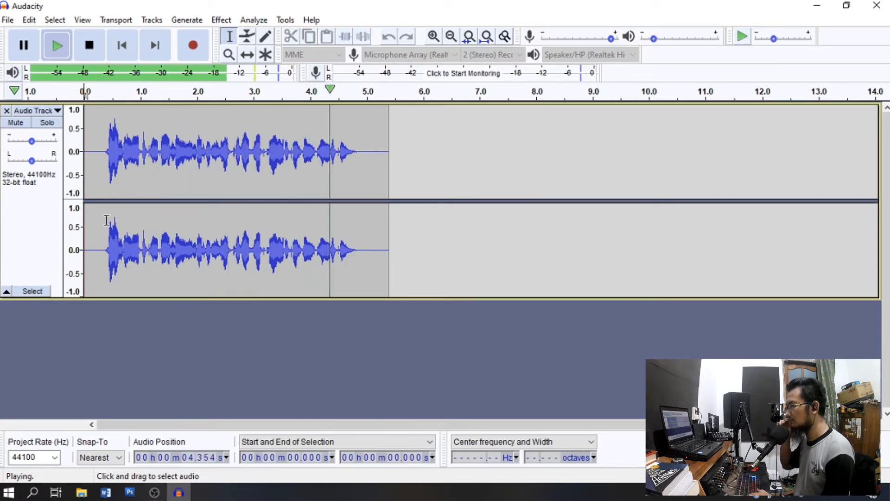
Step: Normalize the entire recorded voice track
click(20, 238)
click(221, 19)
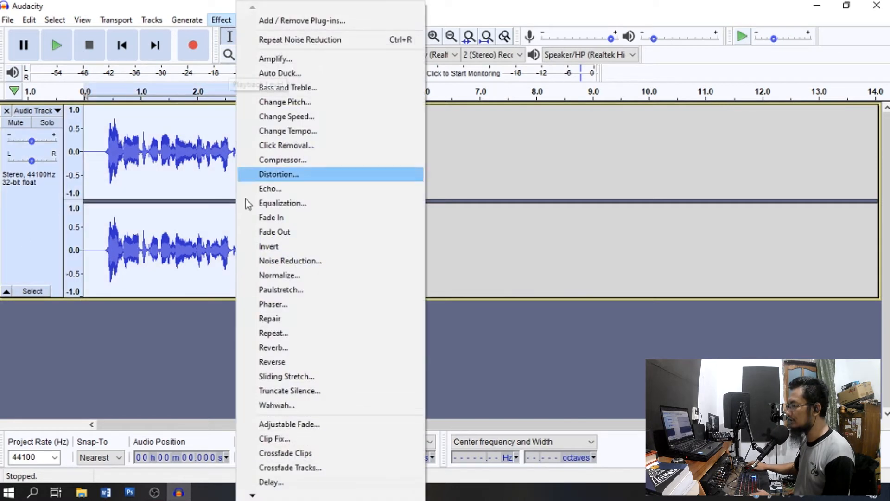
click(293, 287)
click(472, 279)
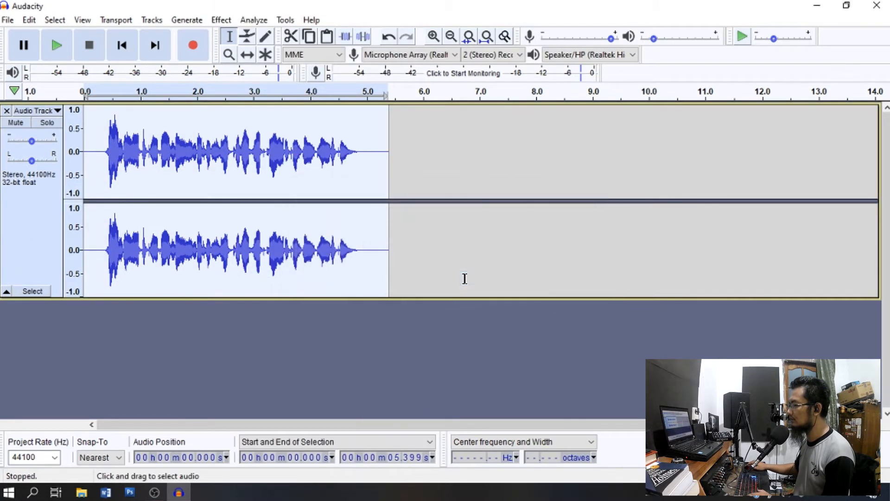
Step: Enlarge the track's height and play the quiet section after the speech, from about 4.92 to 5.25 s
drag(60, 298, 60, 402)
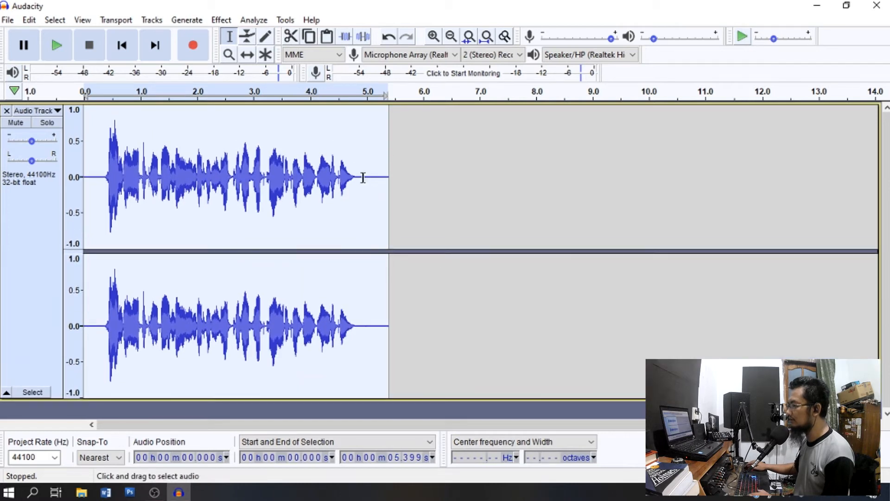
drag(362, 181, 381, 181)
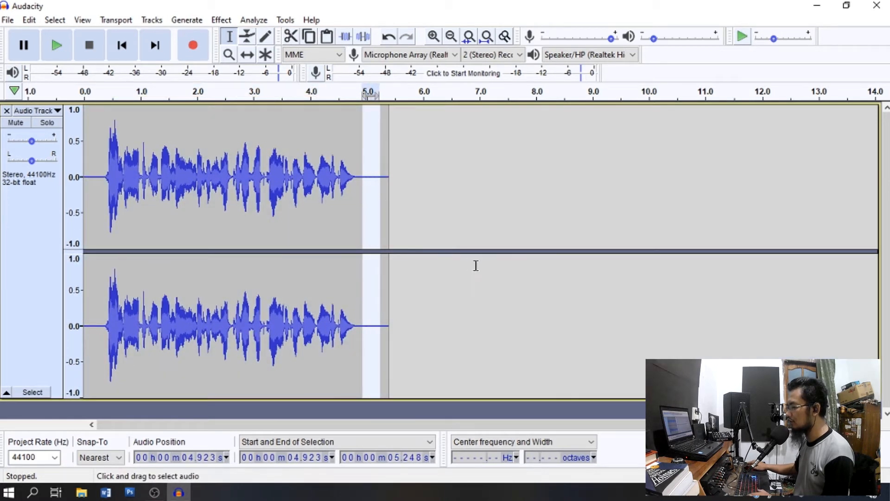
key(space)
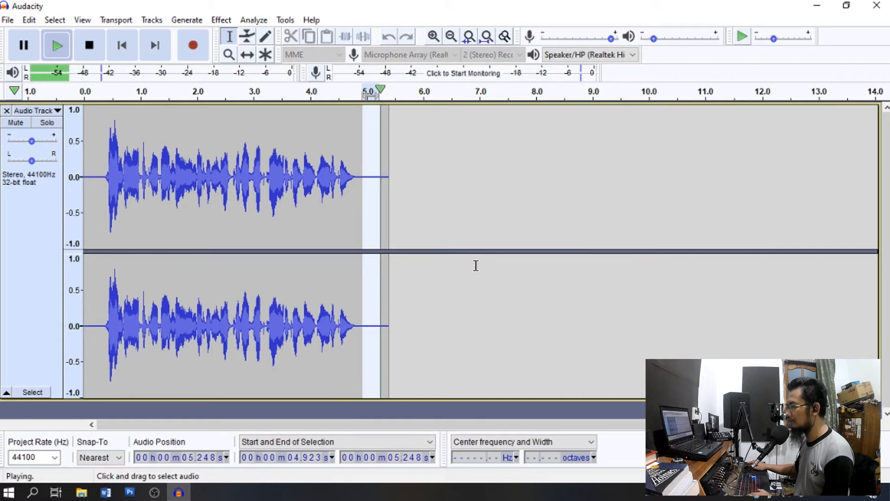
key(space)
key(space)
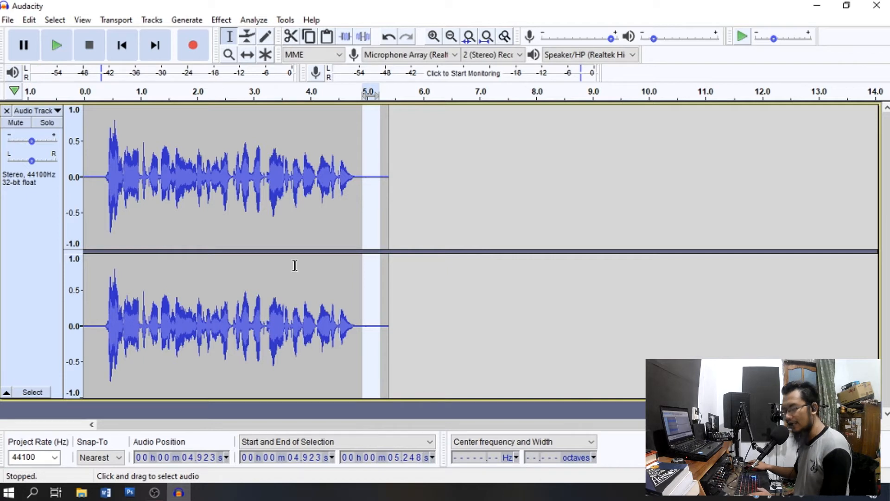
click(34, 259)
click(222, 20)
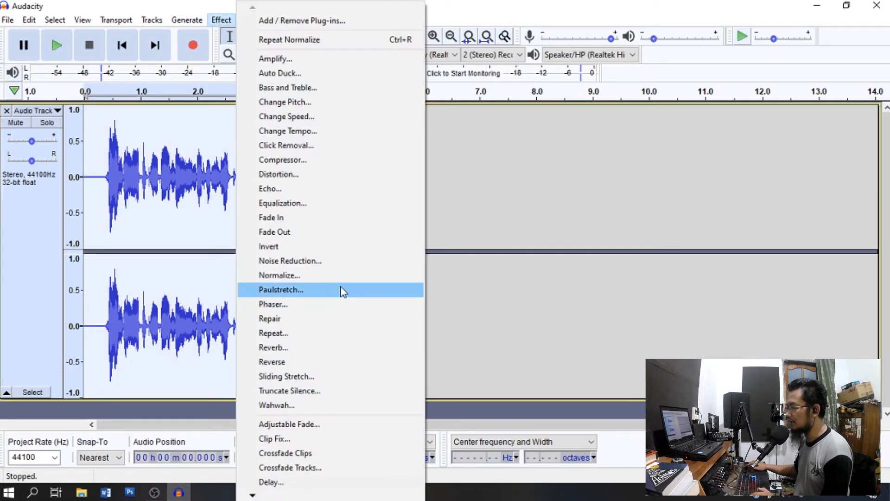
click(346, 260)
mouse_move(433, 117)
mouse_down()
mouse_move(312, 138)
mouse_move(469, 107)
mouse_move(435, 119)
mouse_up()
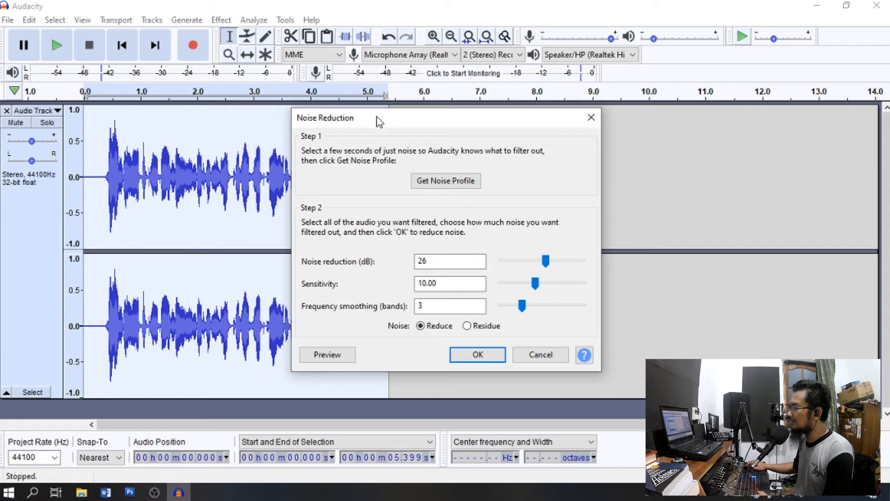
drag(377, 120, 456, 121)
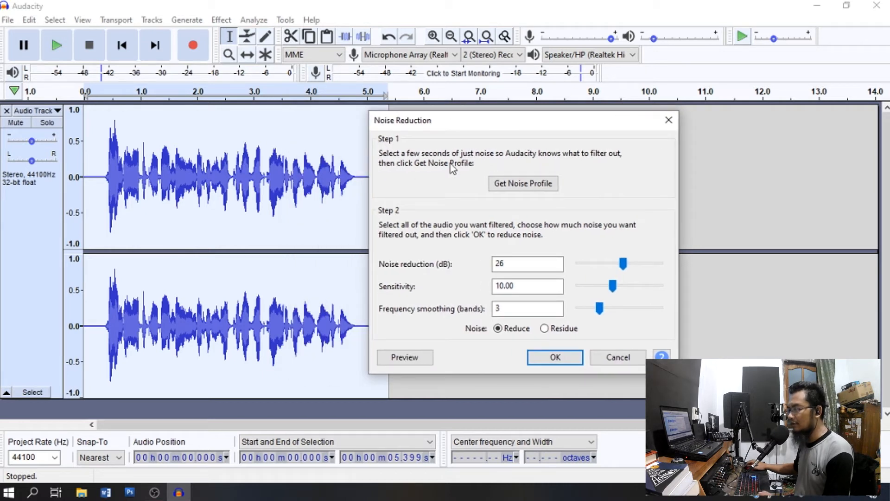
click(669, 119)
Step: Play the quiet sections at the recording's end, about 4.98 to 5.28 s, and start, about 0.06 to 0.33 s
click(376, 189)
drag(366, 188, 383, 191)
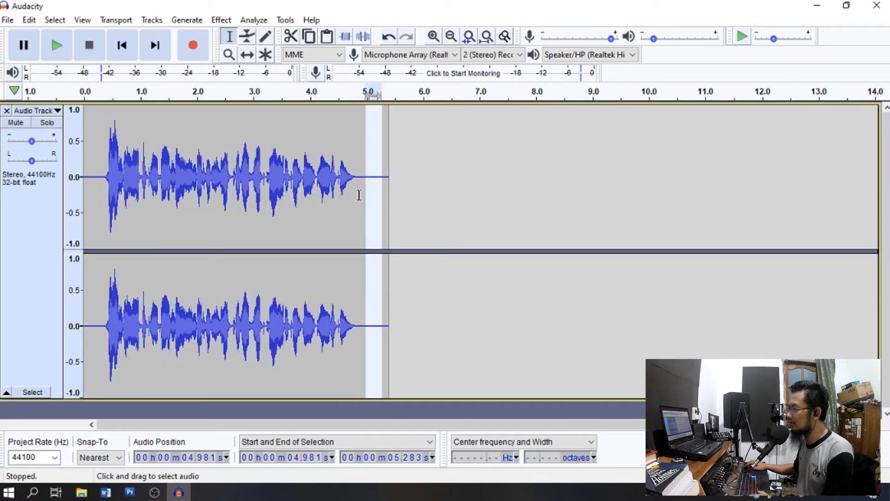
key(space)
drag(88, 188, 103, 190)
key(space)
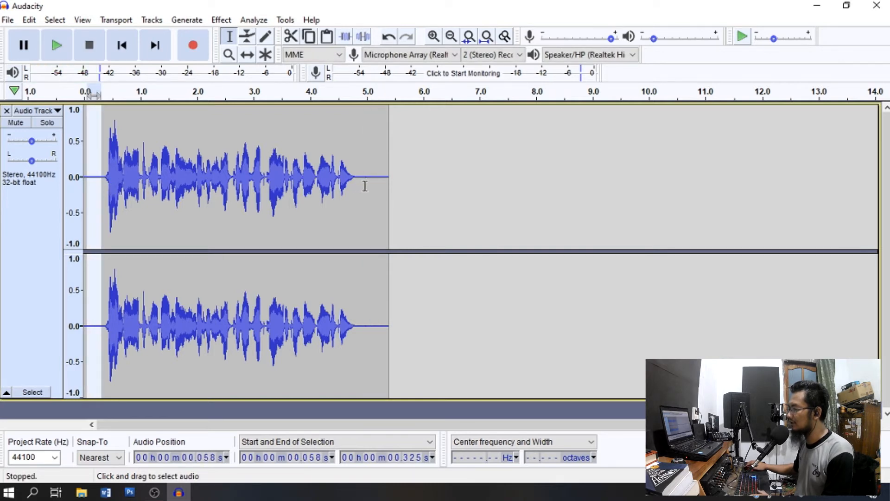
Step: Capture a noise profile from the quiet section at about 4.98 to 5.27 s for Noise Reduction
drag(366, 186, 383, 185)
key(space)
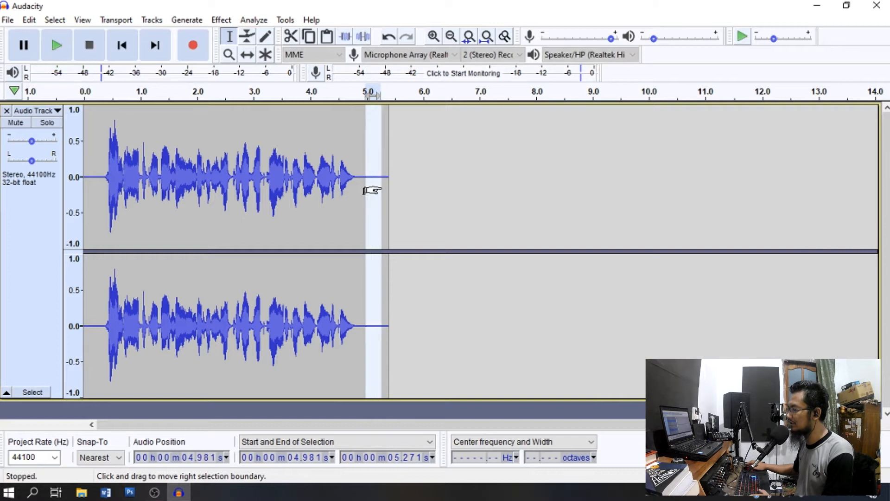
click(221, 20)
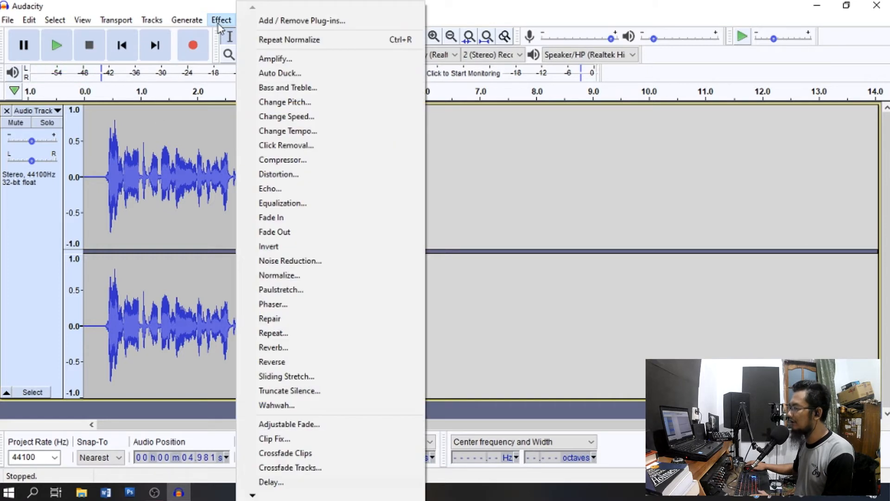
click(290, 261)
click(444, 180)
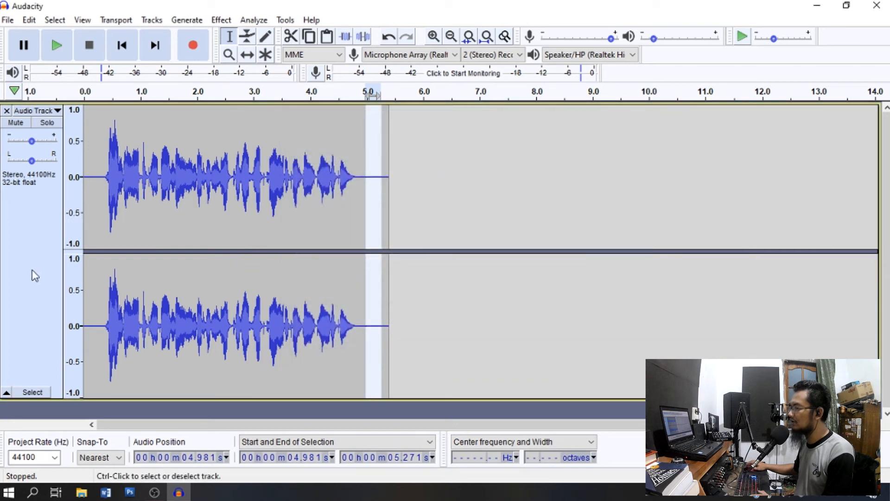
Step: Apply Noise Reduction to the entire track with 20 dB reduction, sensitivity 10.00 and frequency smoothing of 5 bands
click(35, 276)
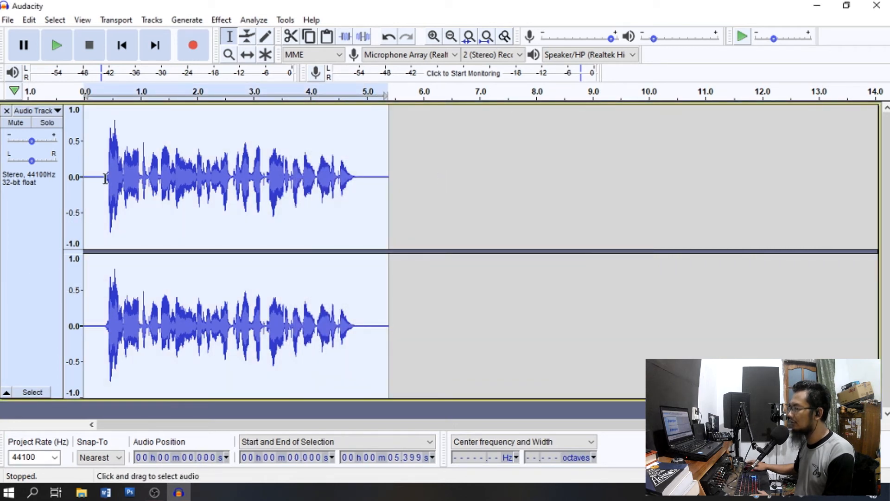
click(221, 20)
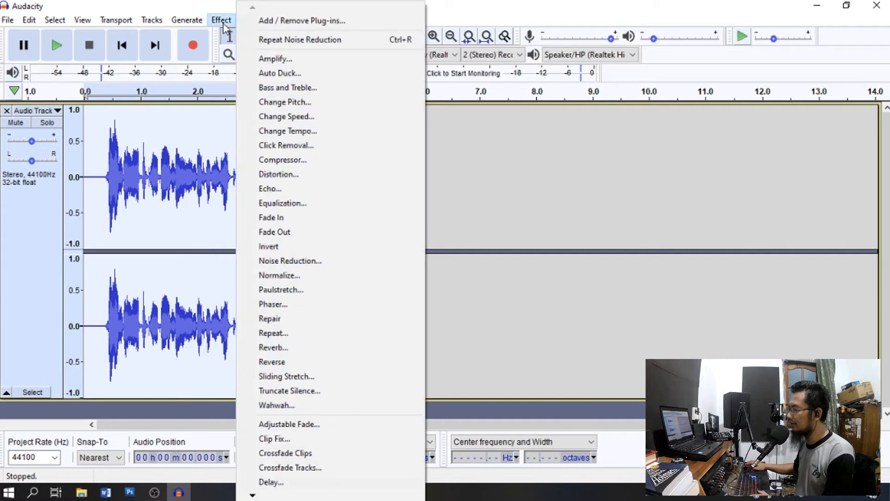
click(306, 262)
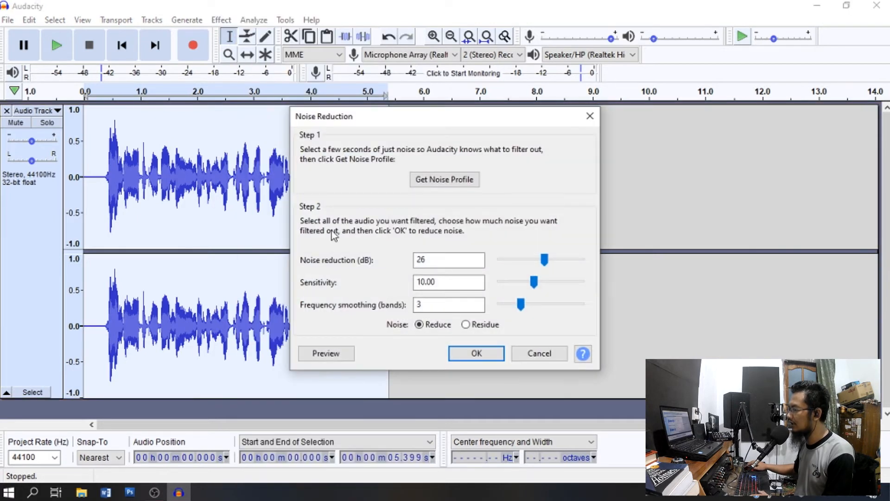
drag(376, 115, 317, 109)
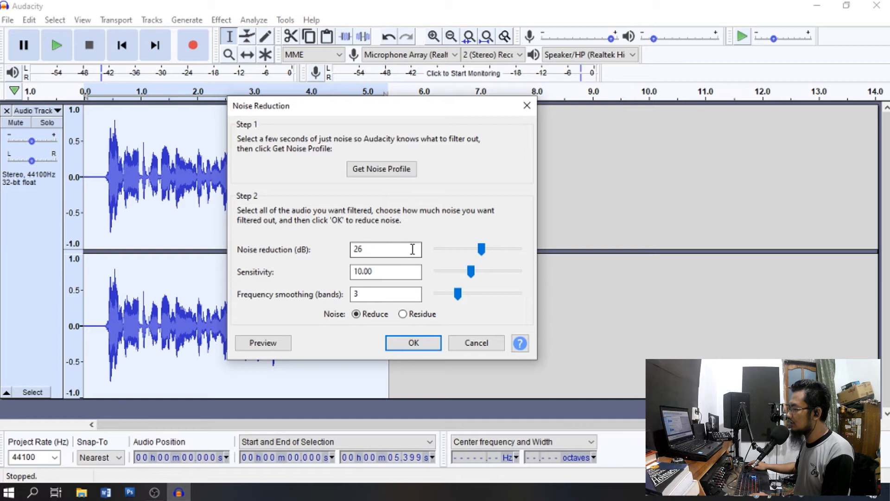
drag(512, 253, 471, 253)
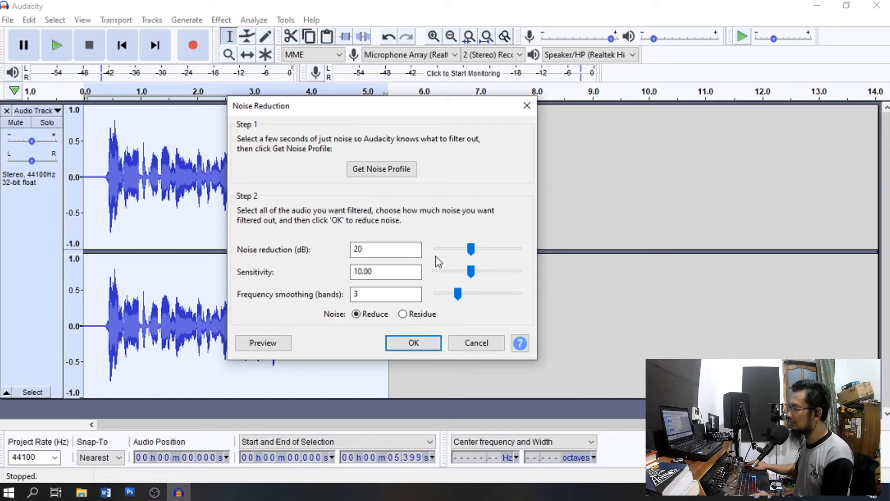
mouse_move(469, 271)
mouse_down()
mouse_move(449, 272)
mouse_move(502, 272)
mouse_move(473, 270)
mouse_up()
drag(407, 268, 521, 297)
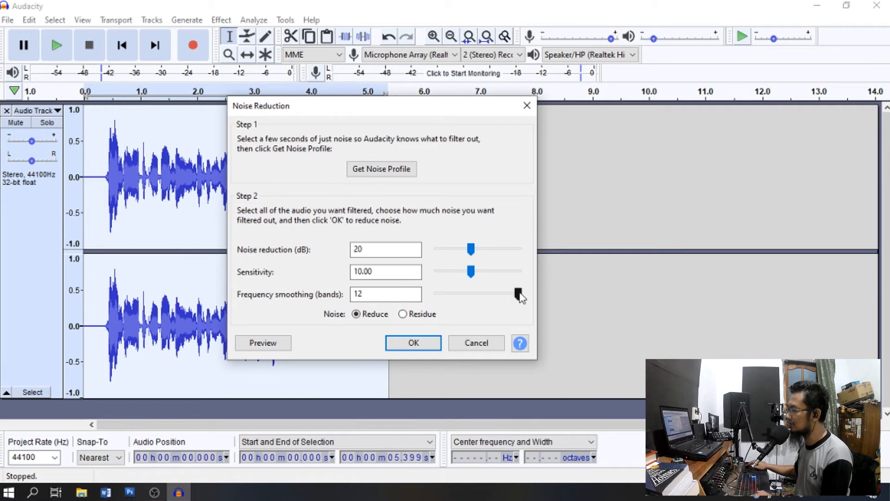
drag(520, 298, 521, 298)
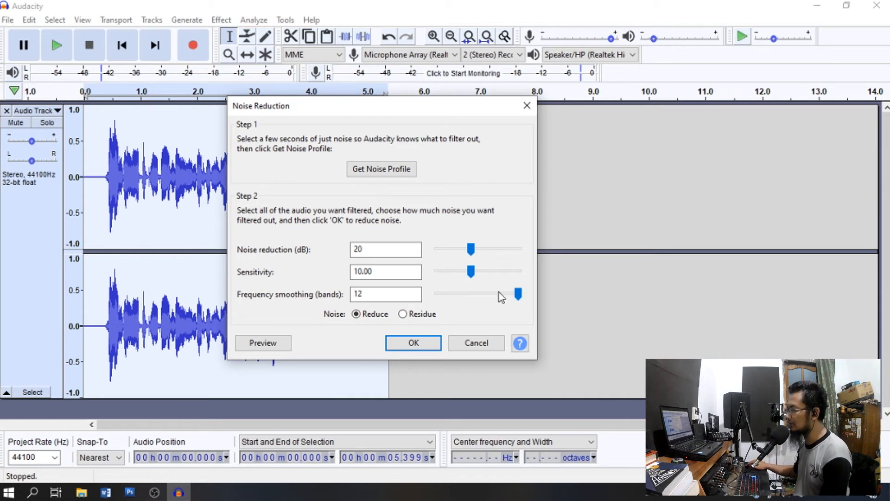
drag(518, 299, 481, 304)
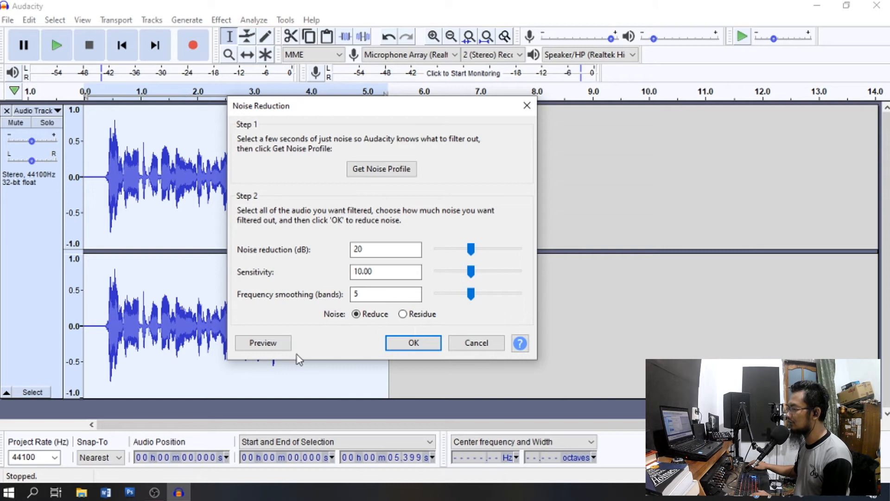
click(414, 343)
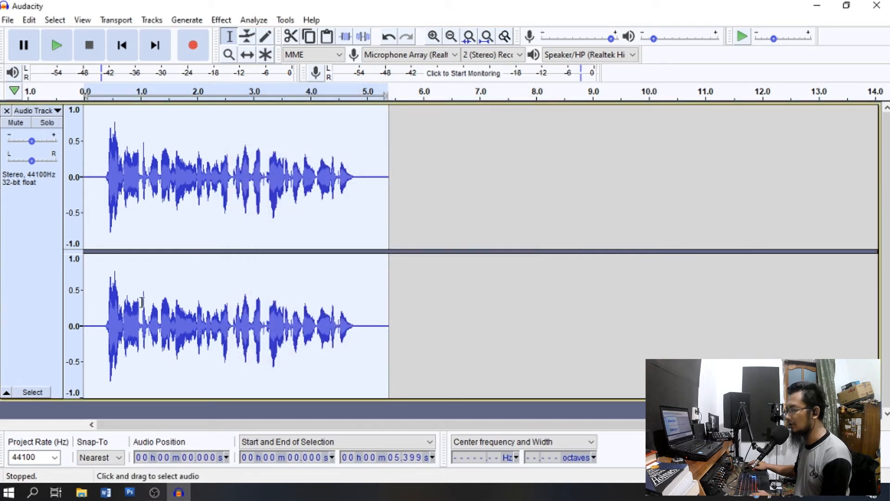
Step: Play the whole cleaned track, then only its quiet ending from about 4.90 to 5.25 s
key(space)
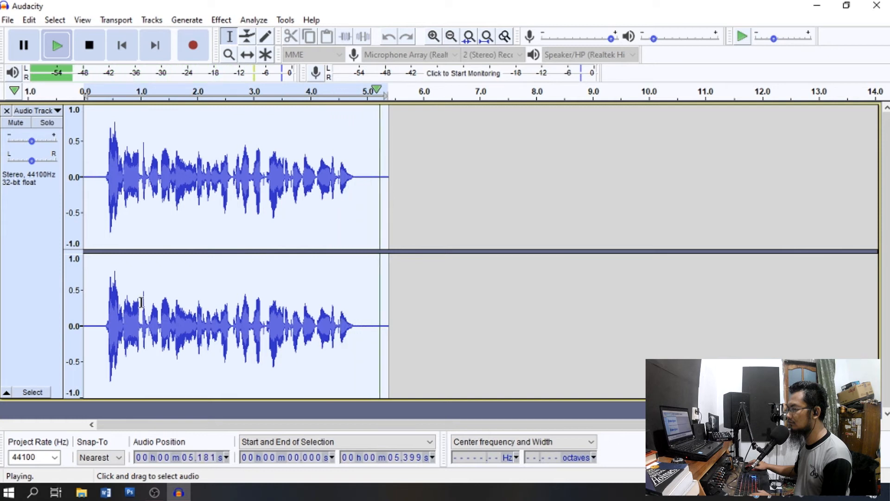
click(369, 207)
drag(363, 206, 382, 212)
key(space)
key(space)
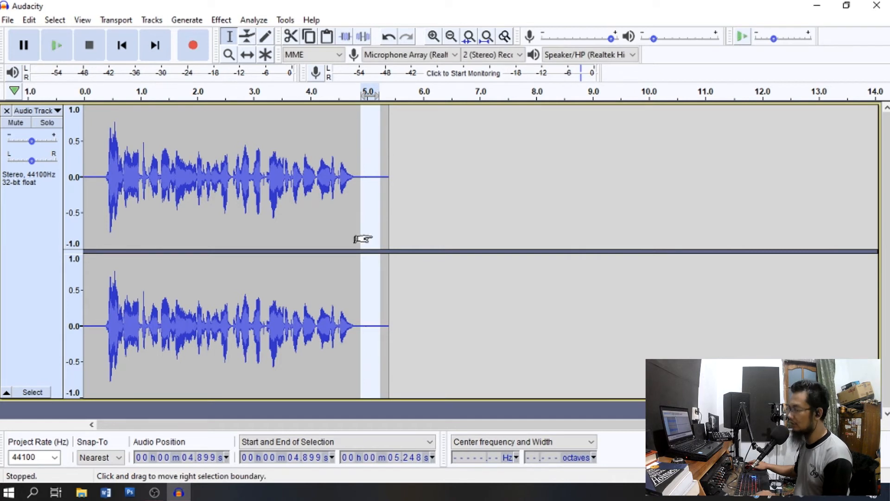
Step: Undo the noise reduction and replay the quiet ending from about 4.91 to 5.34 s
click(362, 237)
drag(355, 210, 386, 213)
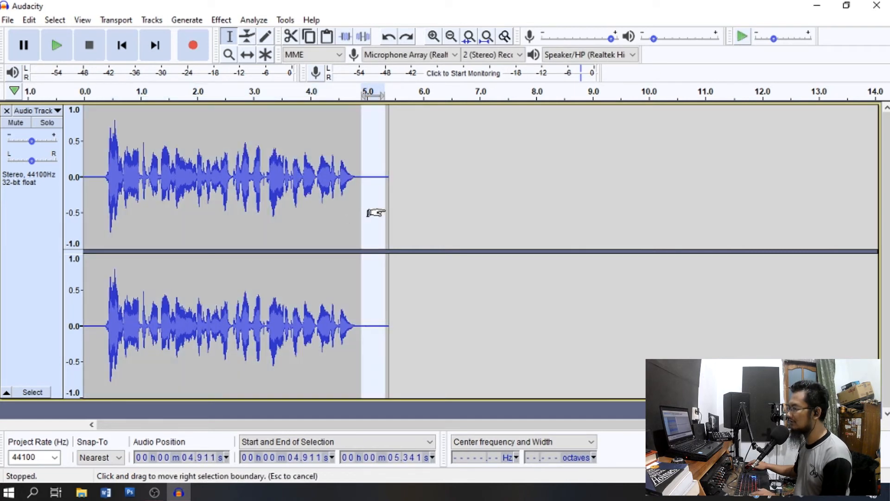
key(space)
key(space)
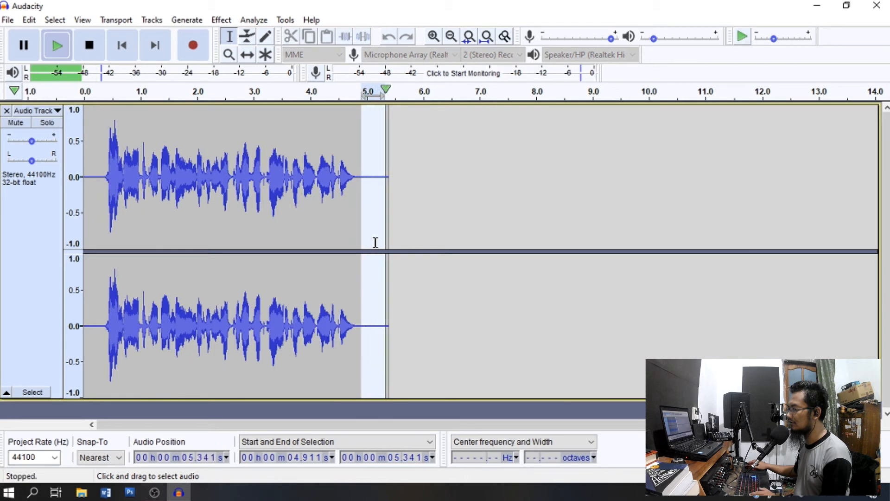
Step: Redo the noise reduction and play the track from about 2.83 s to the end
click(33, 20)
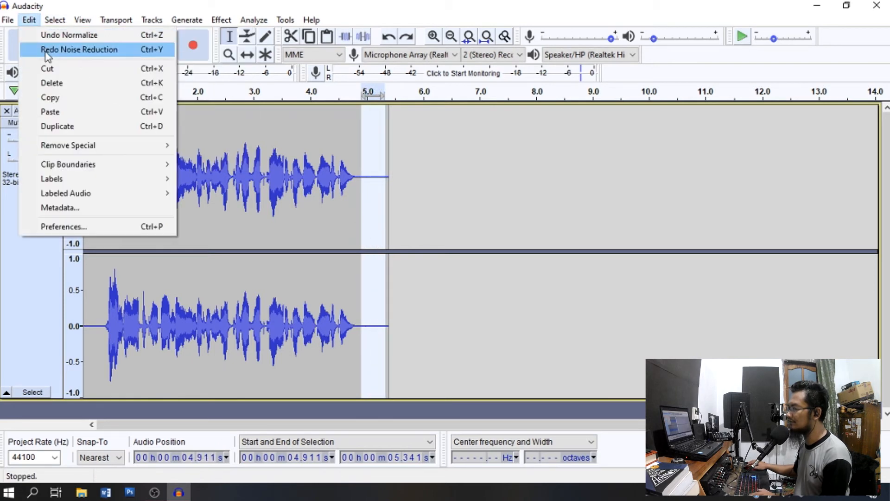
click(70, 49)
click(244, 242)
key(space)
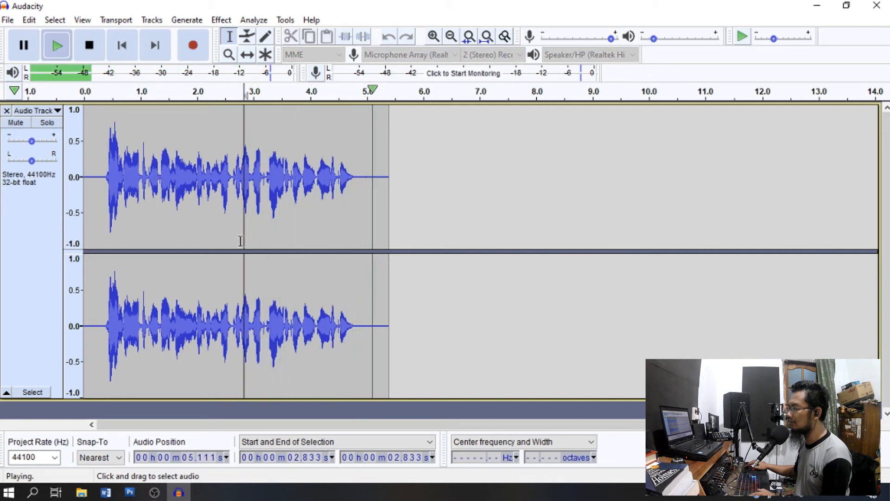
Step: Play a short stretch of the cleaned speech at about 1.68 to 1.94 s, then clear the selection
drag(112, 186, 193, 194)
key(space)
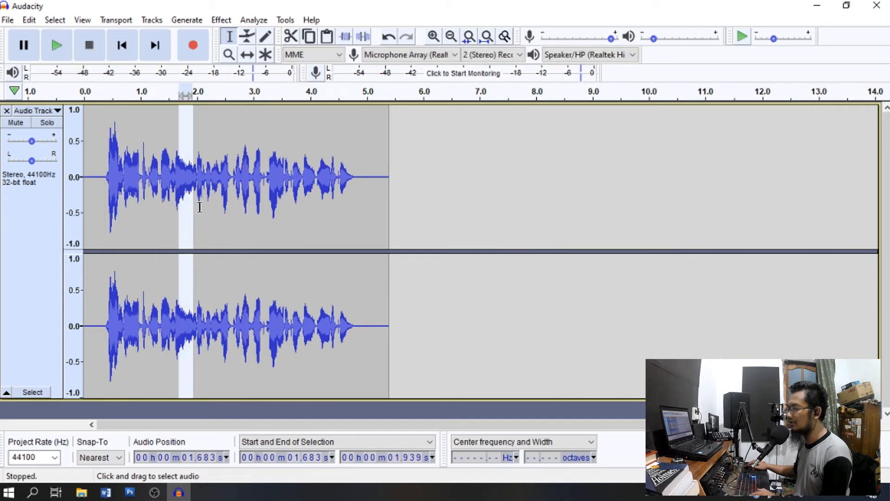
click(200, 213)
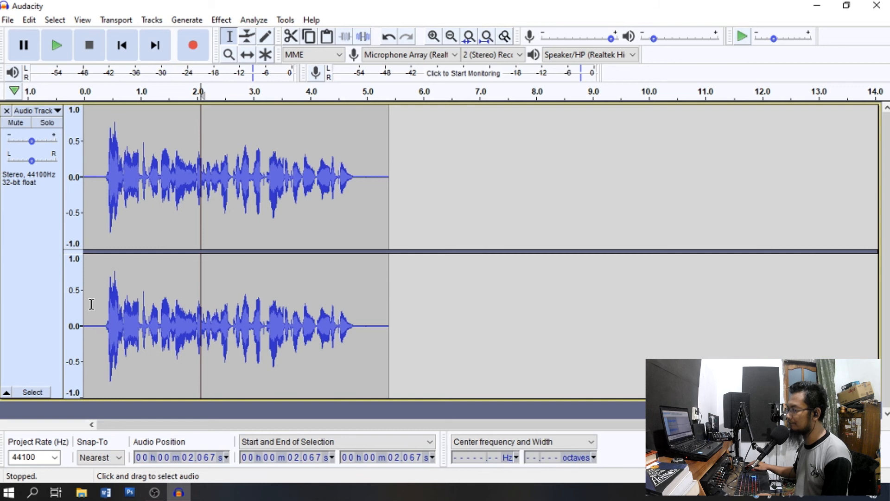
Step: Select the whole audio track and run Noise Reduction on it once more using the already captured noise profile
click(23, 322)
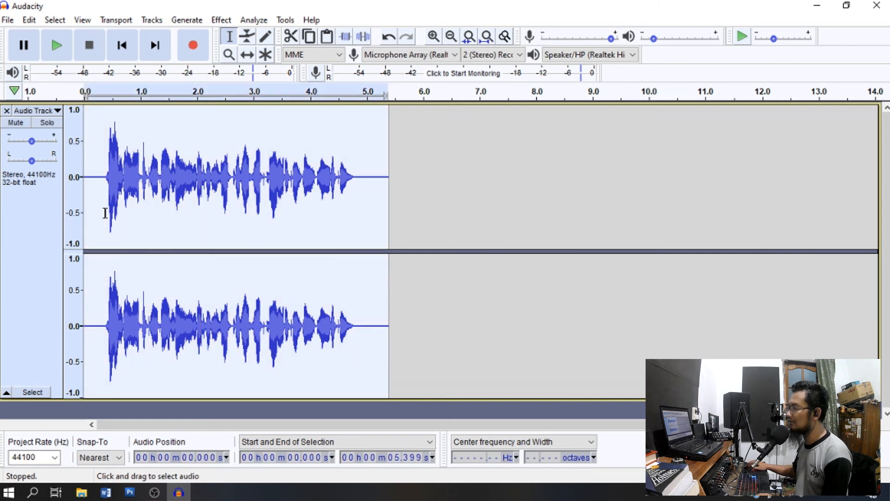
click(222, 20)
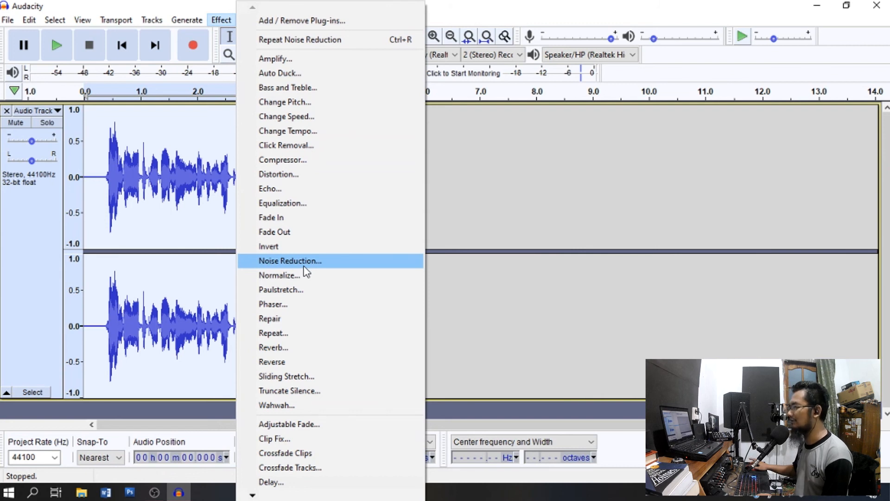
click(304, 264)
click(466, 357)
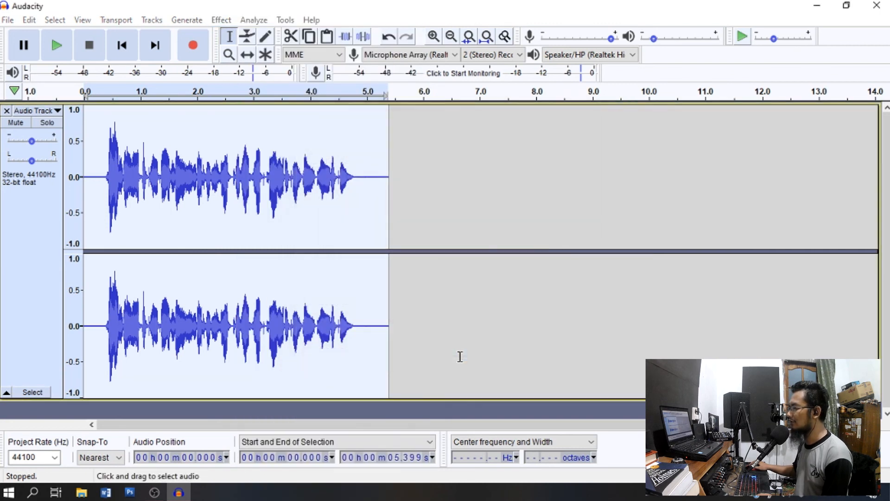
Step: Apply a further Noise Reduction pass at 20 dB, sensitivity 10.00 and 5 frequency smoothing bands, and play the track from the start
click(222, 19)
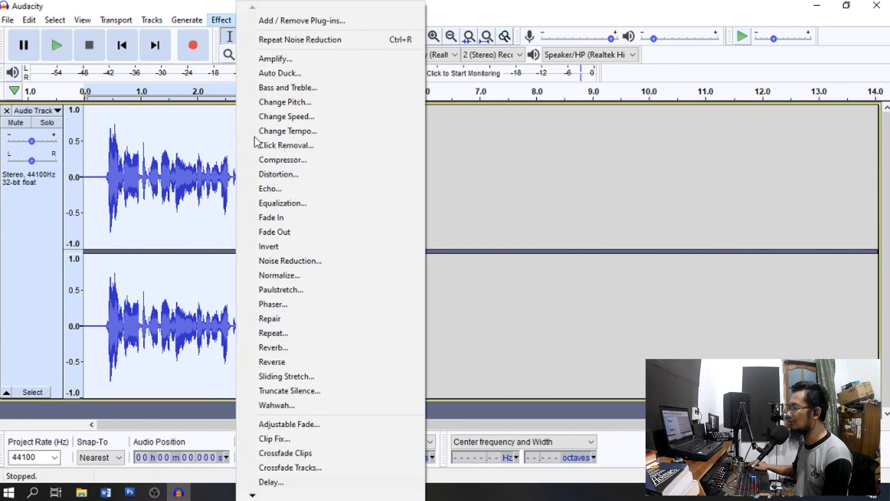
click(277, 261)
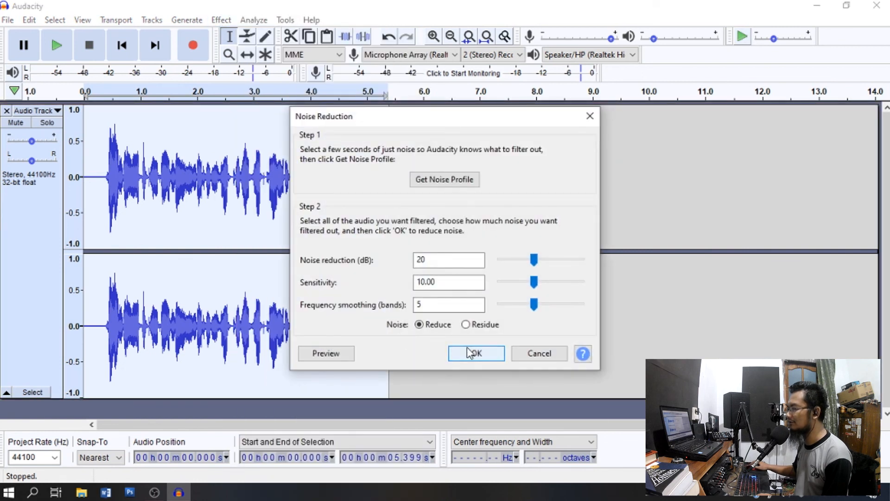
click(468, 352)
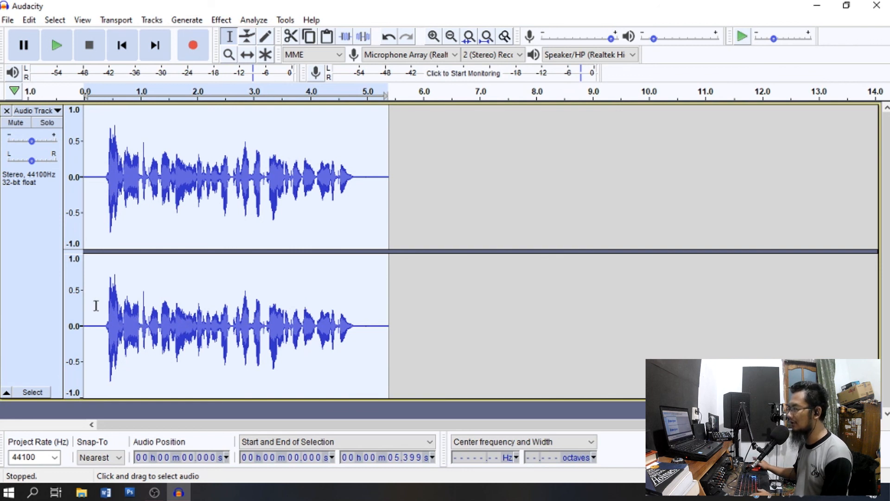
key(space)
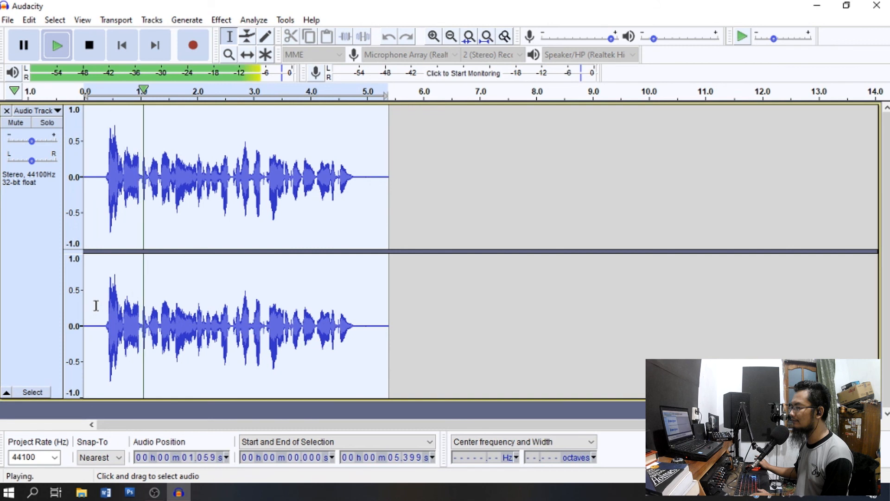